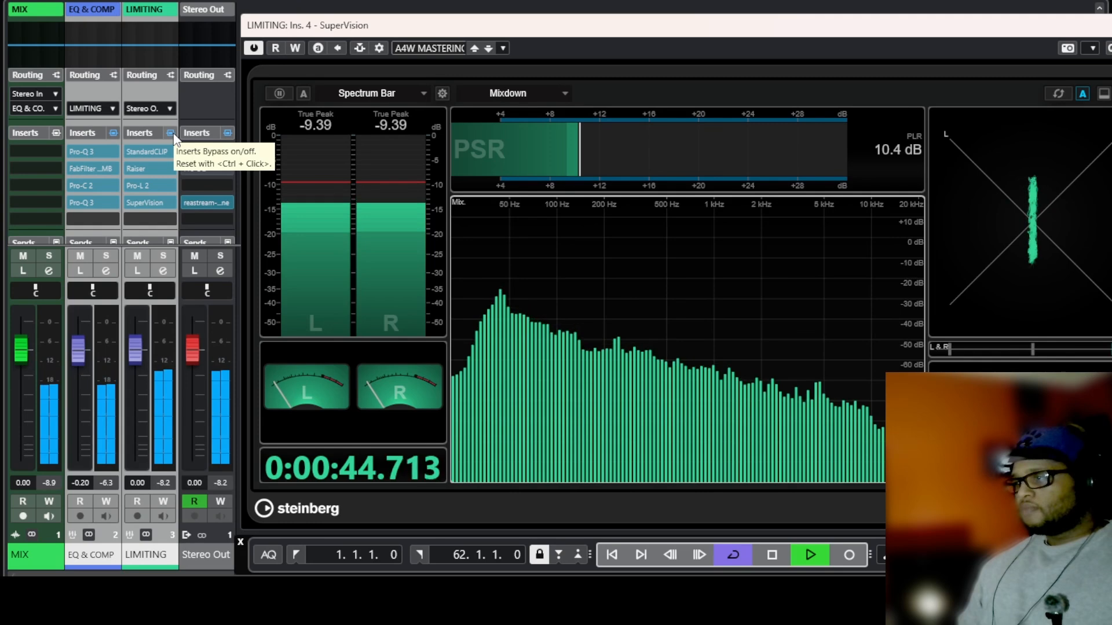
Toggle the LIMITING channel's insert bypass on and off to compare the limited and unlimited mix.
{"action": "left_click", "coordinate": [173, 133]}
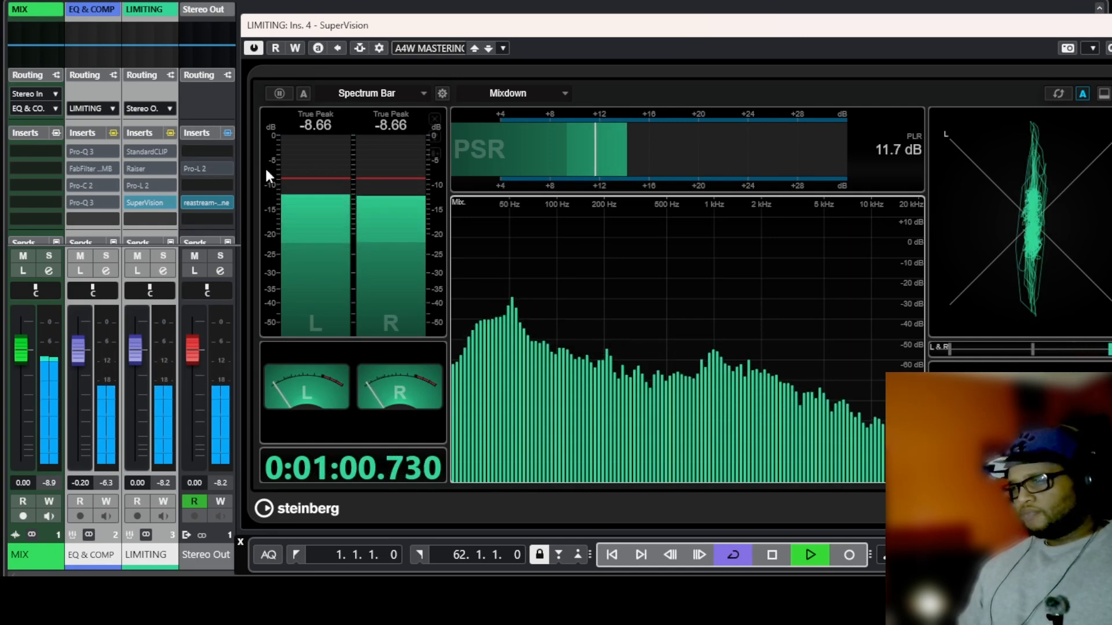
{"action": "left_click", "coordinate": [170, 132]}
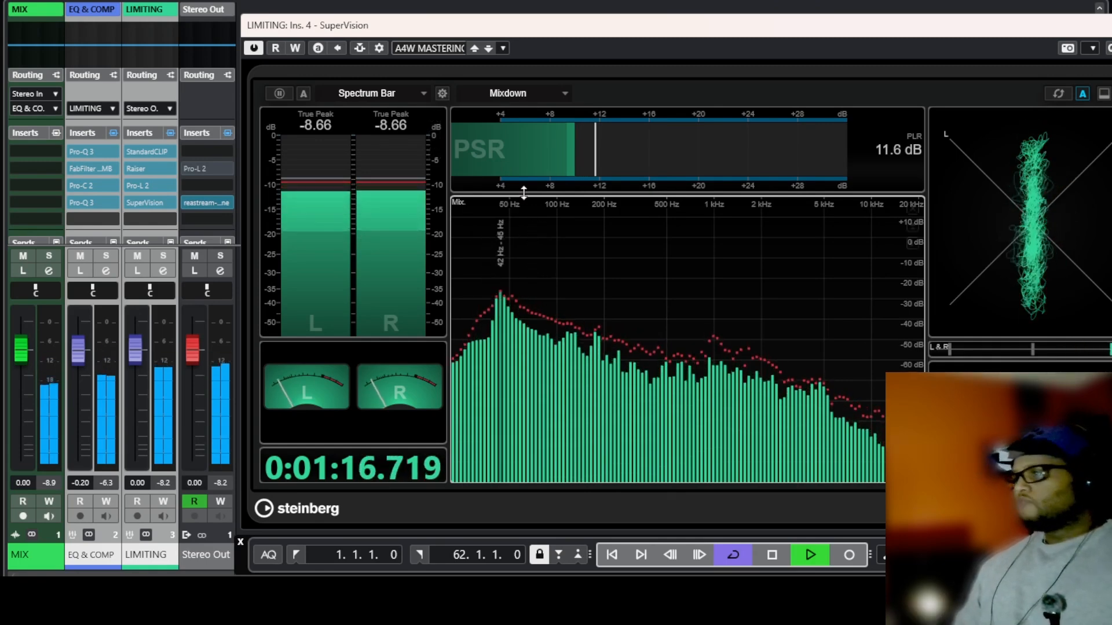
{"action": "left_click", "coordinate": [170, 132]}
Bypass the EQ & COMP channel's inserts, open its first Pro-Q 3 window and inspect its EQ bands.
{"action": "left_click", "coordinate": [113, 132]}
{"action": "left_click", "coordinate": [89, 152]}
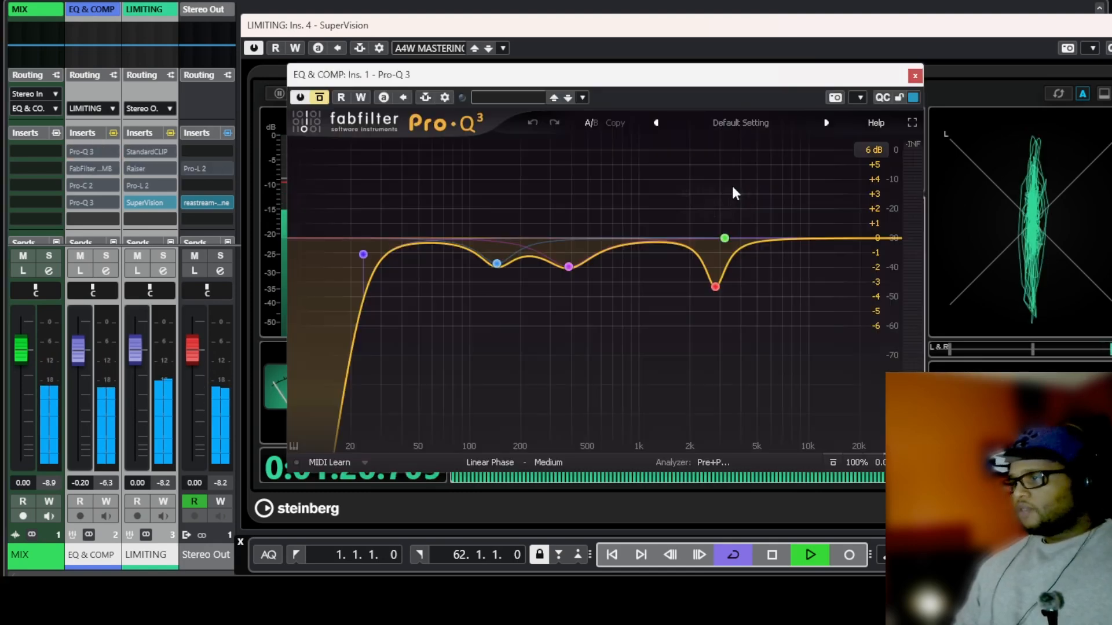
{"action": "left_click_drag", "start_coordinate": [478, 74], "coordinate": [604, 97]}
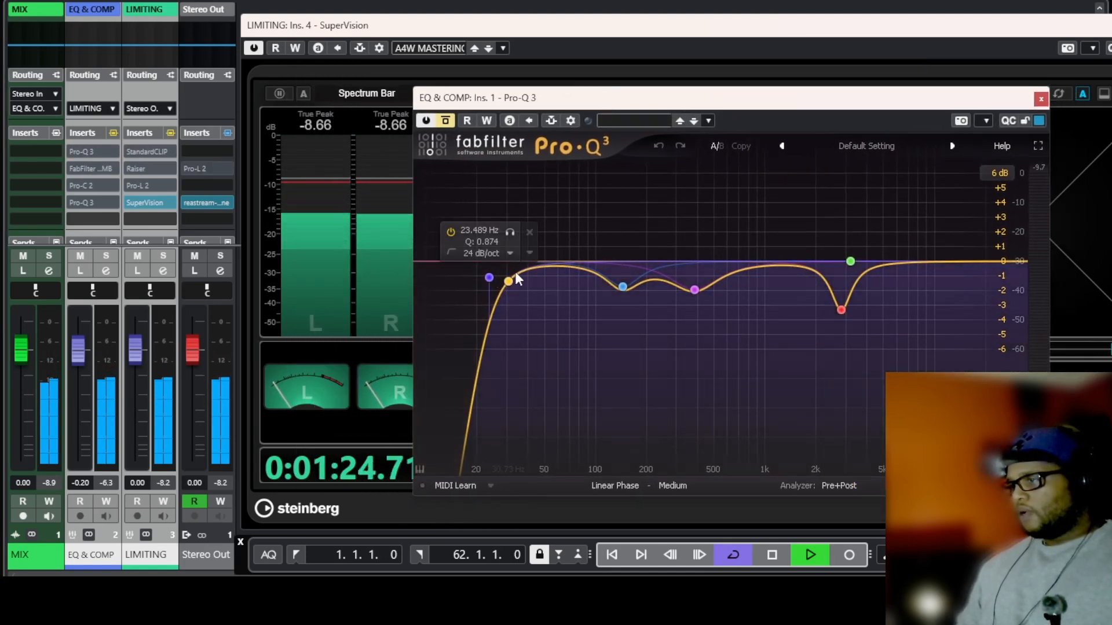
{"action": "left_click", "coordinate": [622, 287]}
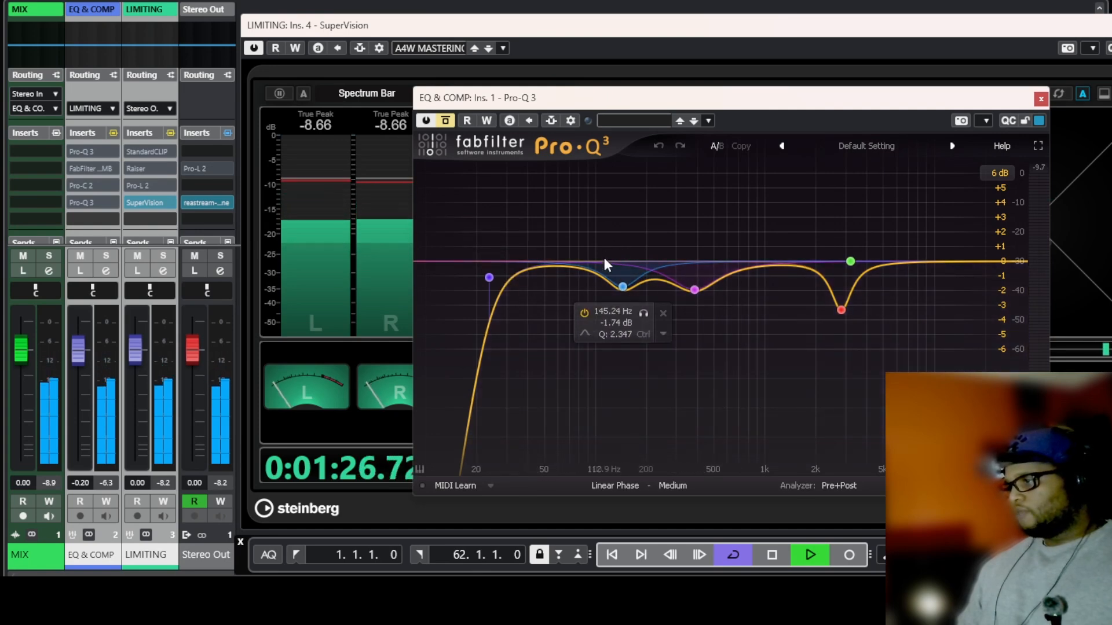
{"action": "left_click", "coordinate": [850, 261]}
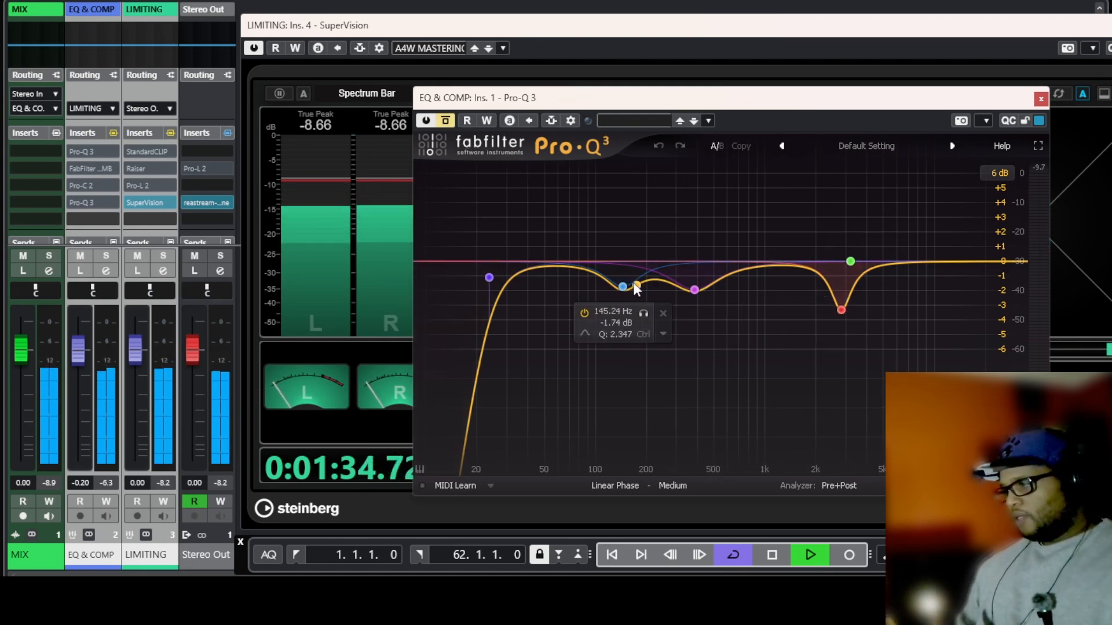
Toggle the Pro-Q 3 bypass to compare, leave the plugin active and close its window.
{"action": "left_click", "coordinate": [447, 120]}
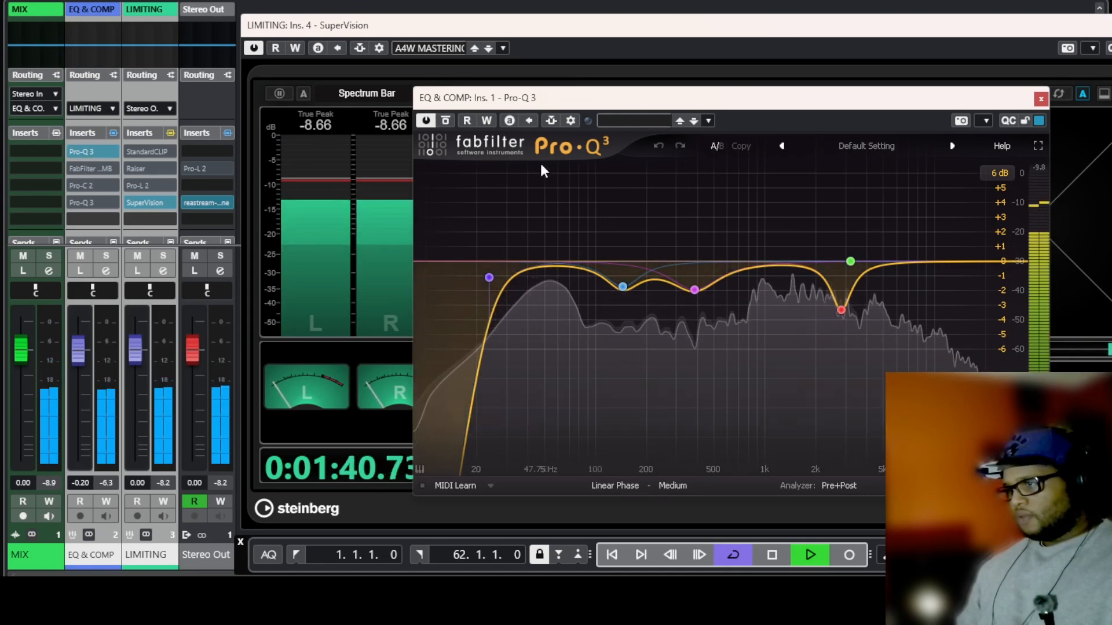
{"action": "left_click", "coordinate": [445, 120]}
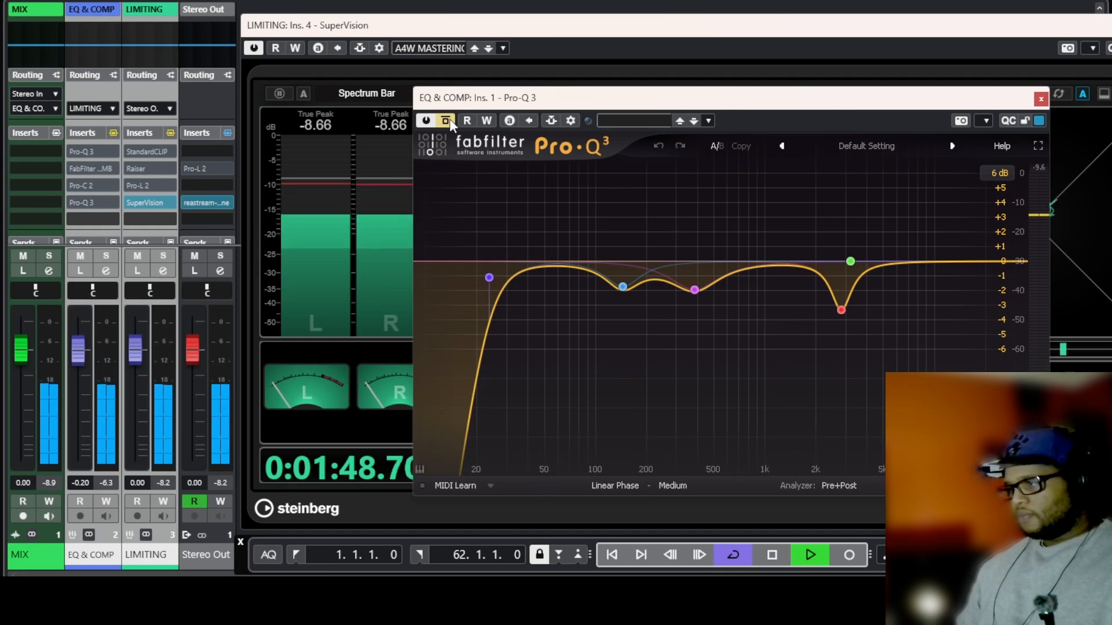
{"action": "left_click", "coordinate": [449, 120]}
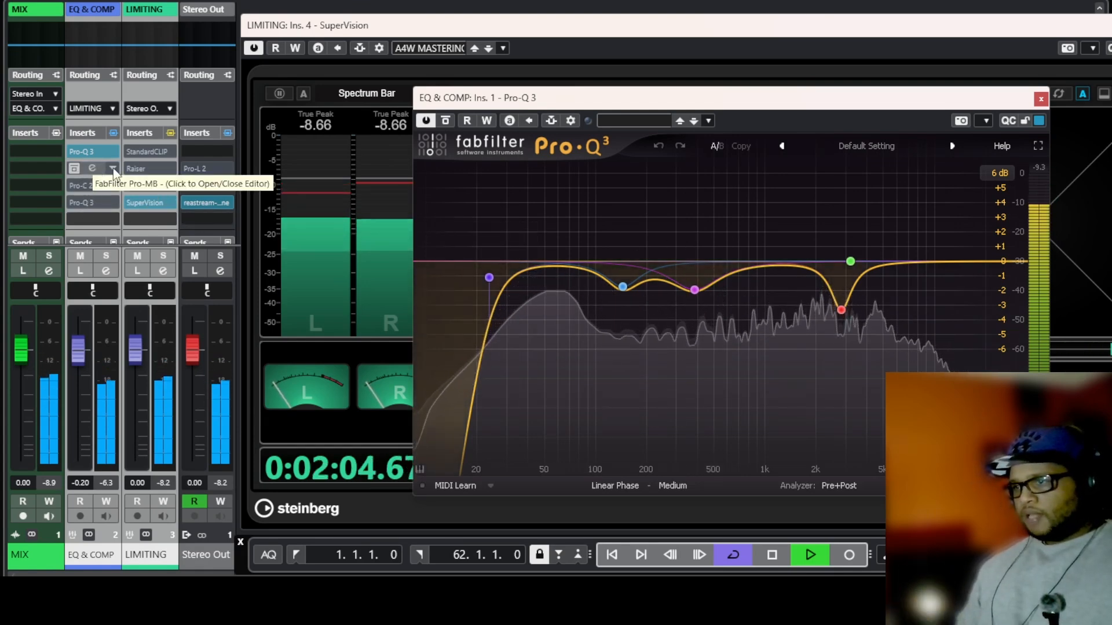
{"action": "left_click", "coordinate": [1041, 99]}
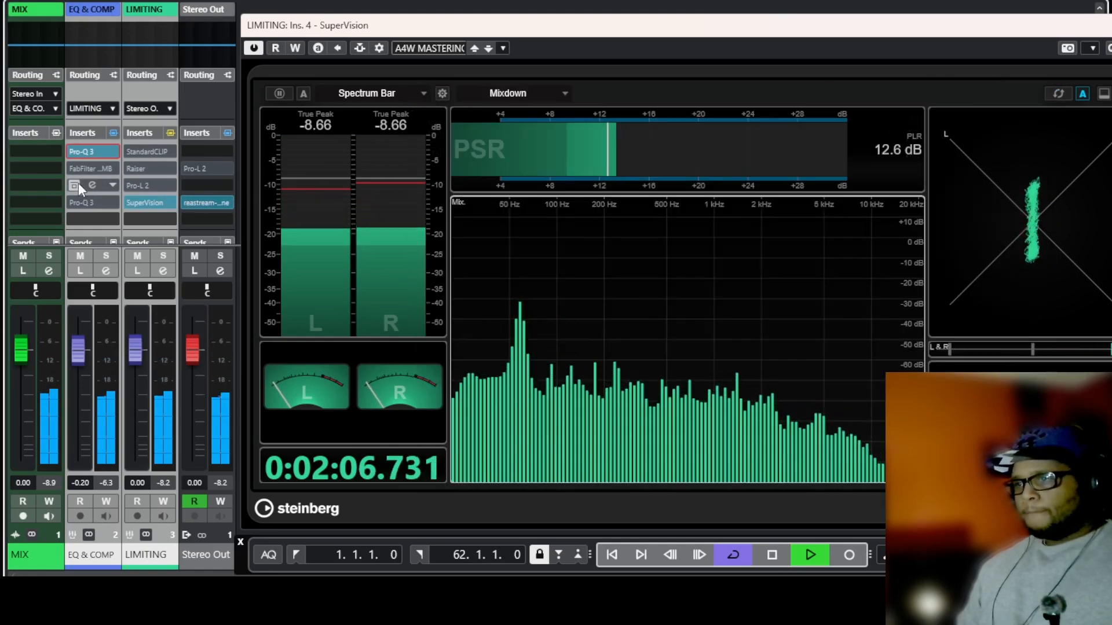
Open the FabFilter Pro-MB plugin, switch it from bypassed to active and close it.
{"action": "left_click", "coordinate": [93, 168]}
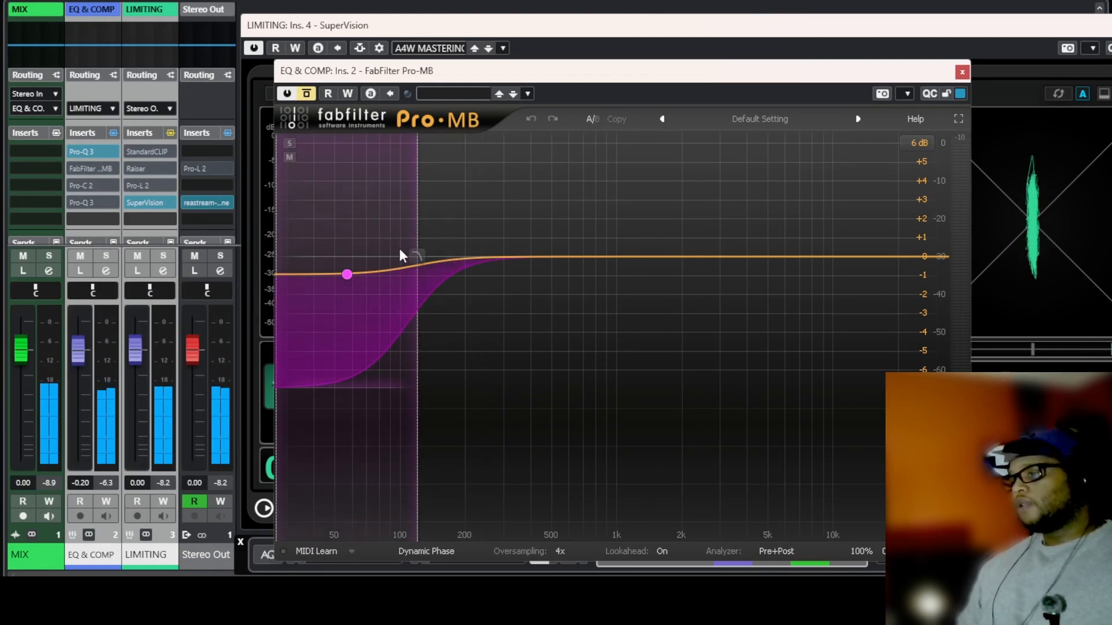
{"action": "left_click", "coordinate": [305, 94]}
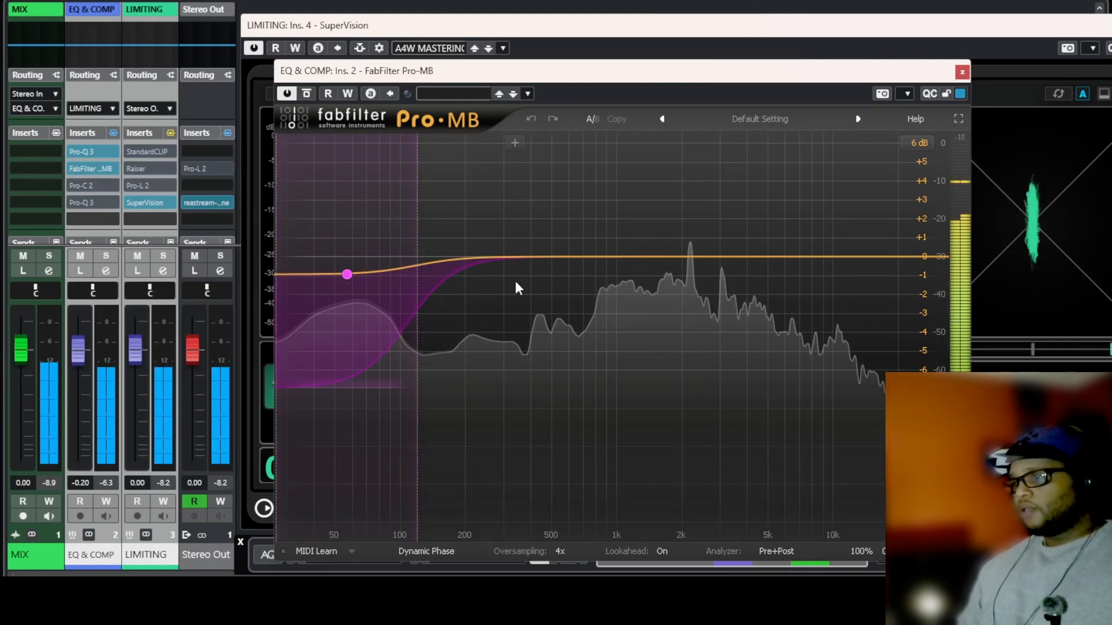
{"action": "mouse_move", "coordinate": [351, 278]}
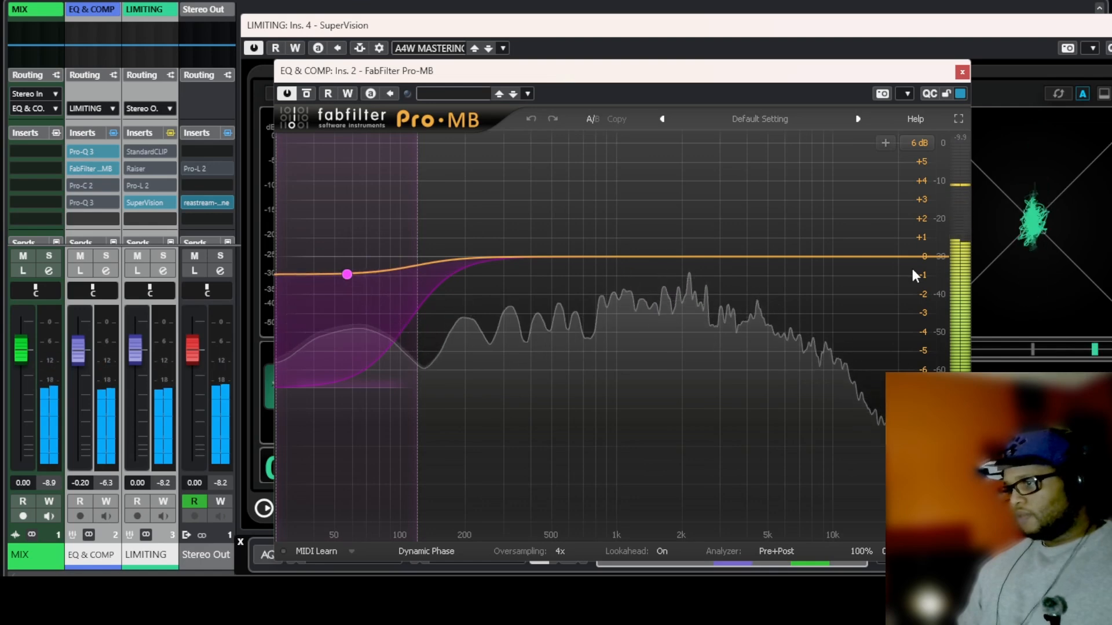
{"action": "left_click", "coordinate": [962, 72]}
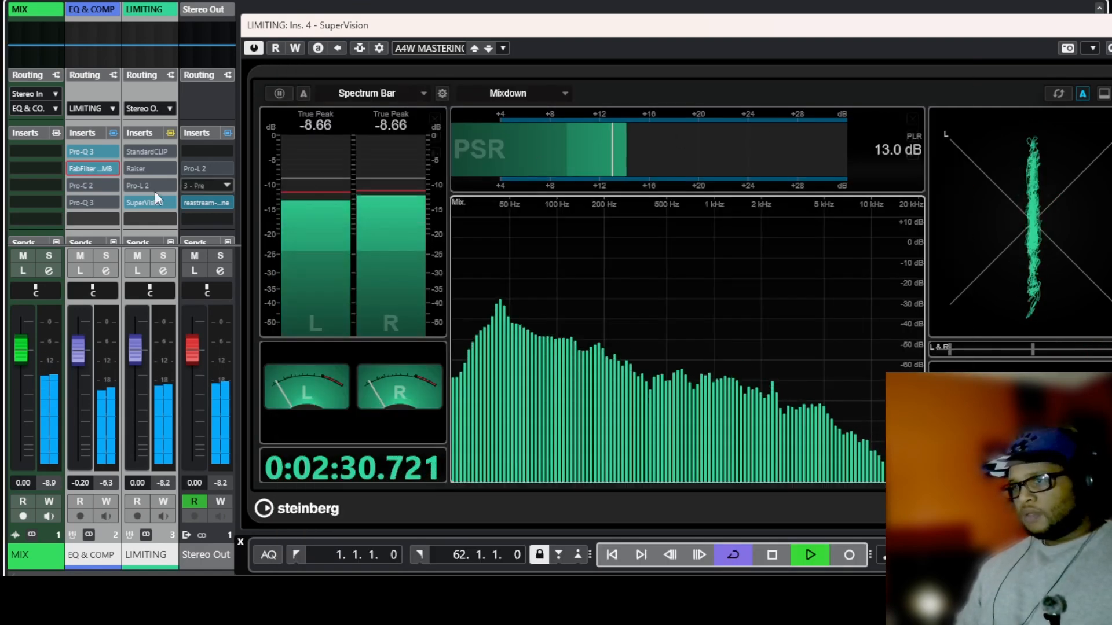
Open the Pro-C 2 compressor, take it out of bypass, review its knobs and close it.
{"action": "left_click", "coordinate": [92, 186]}
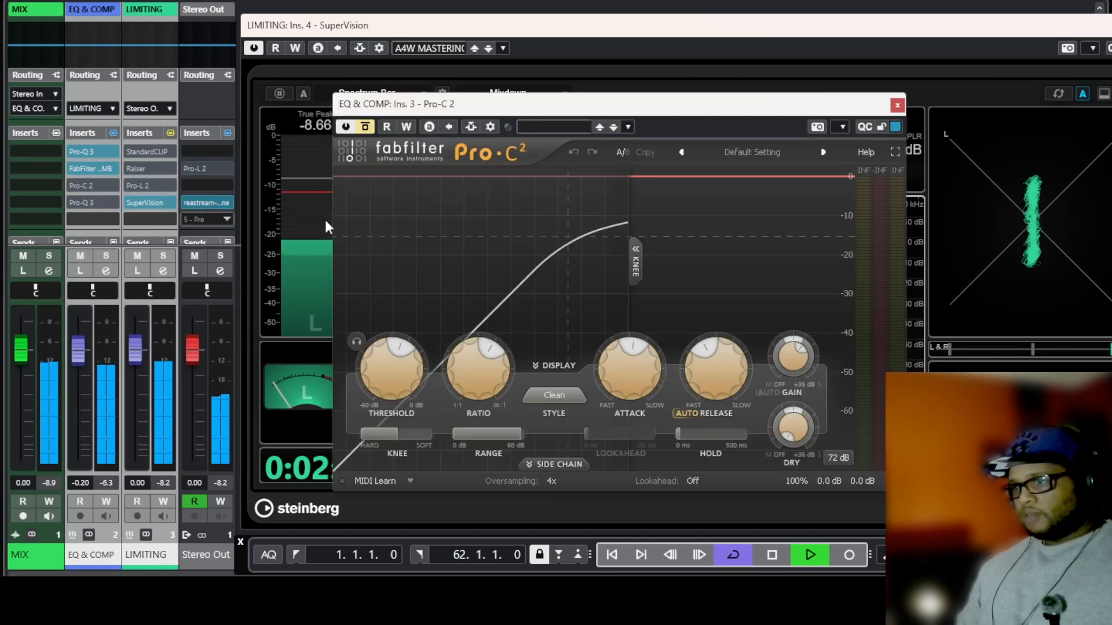
{"action": "left_click", "coordinate": [365, 129]}
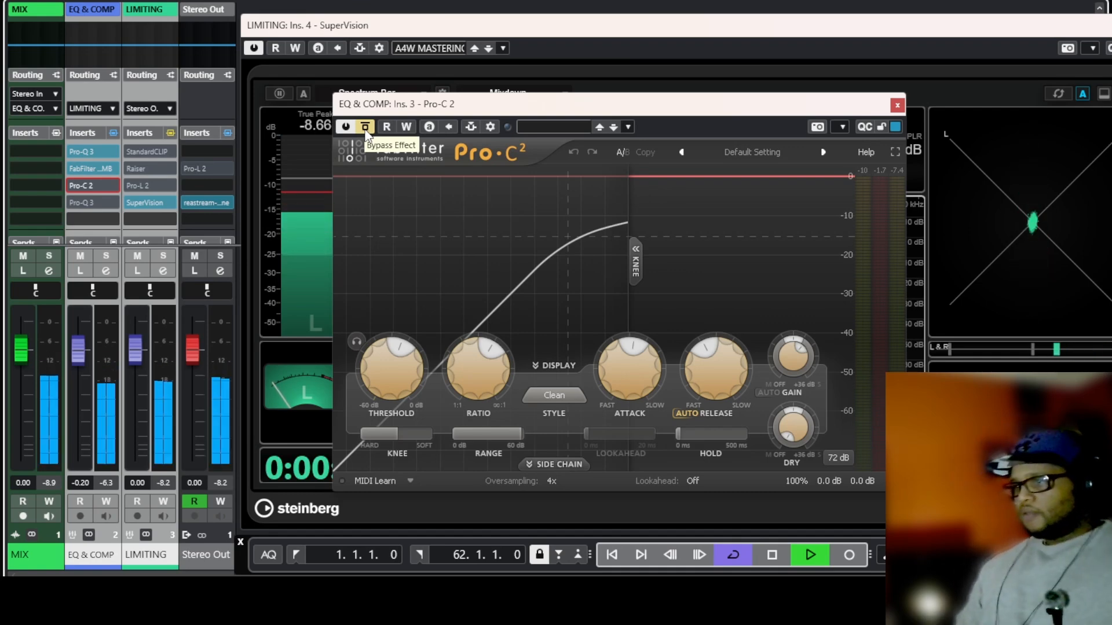
{"action": "left_click", "coordinate": [365, 127]}
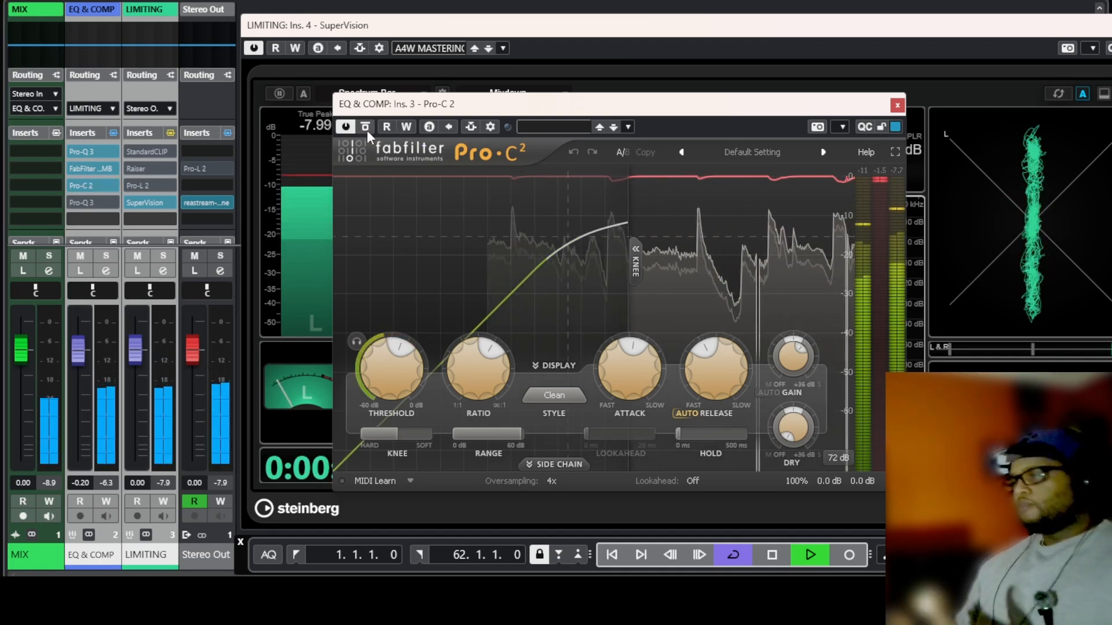
{"action": "mouse_move", "coordinate": [796, 343]}
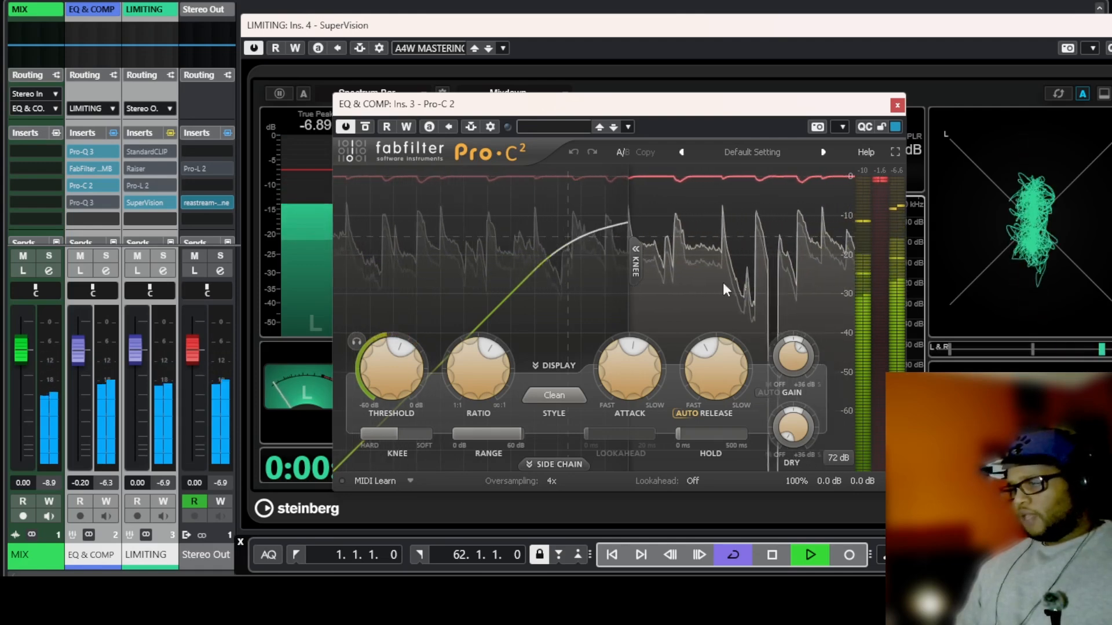
{"action": "mouse_move", "coordinate": [720, 373]}
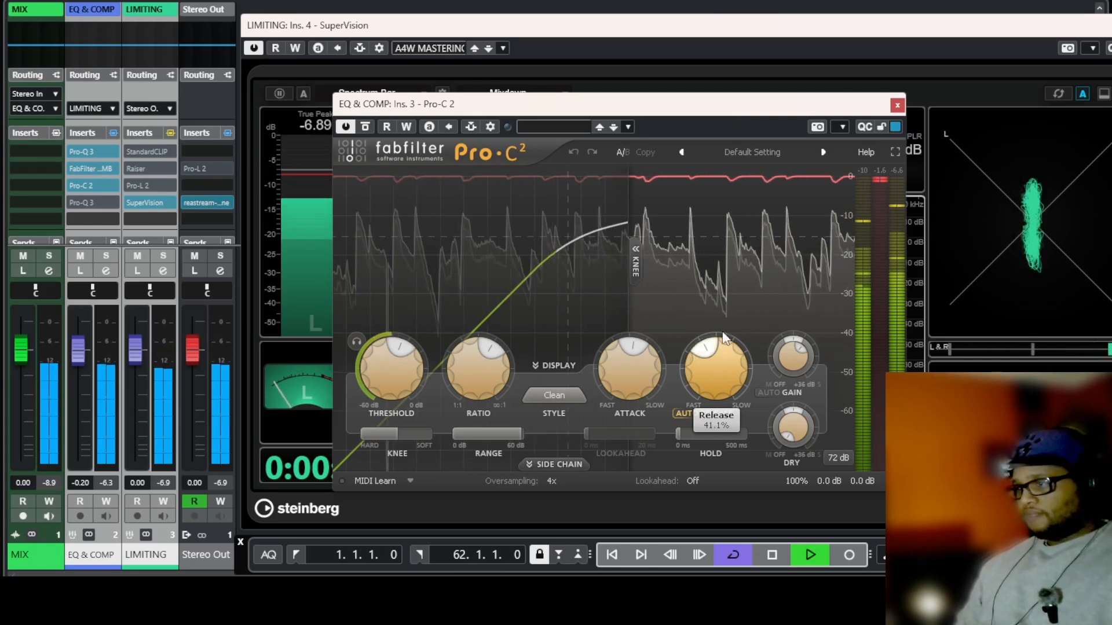
{"action": "left_click", "coordinate": [897, 105]}
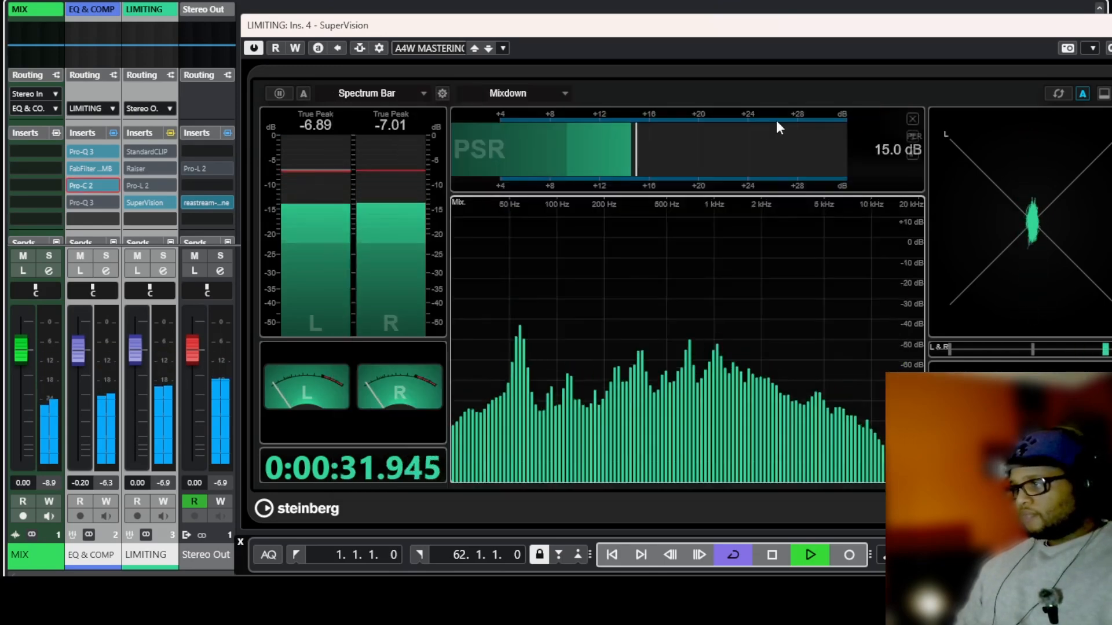
Open the second Pro-Q 3 (Ins. 4), take it out of bypass, inspect its high-frequency band and close it.
{"action": "left_click", "coordinate": [92, 202]}
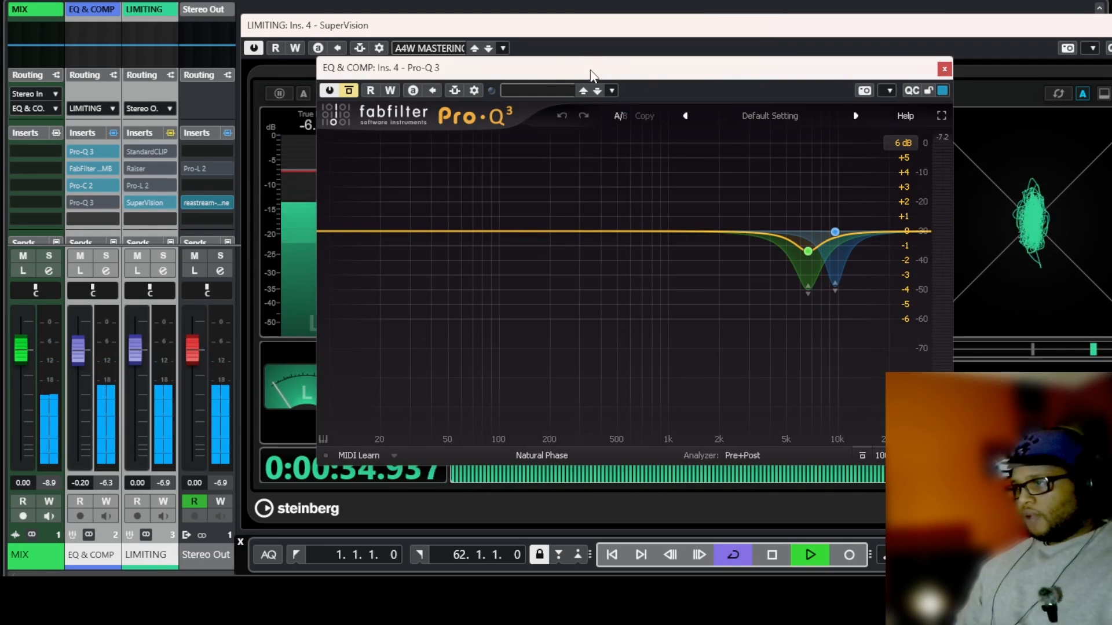
{"action": "left_click_drag", "start_coordinate": [591, 74], "coordinate": [635, 88]}
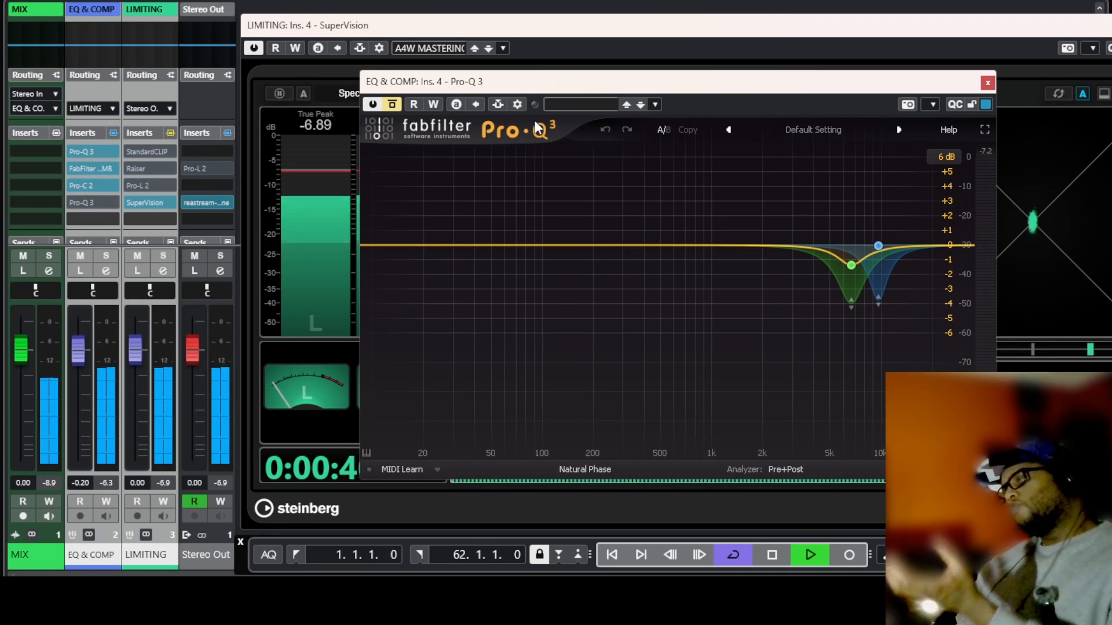
{"action": "left_click", "coordinate": [392, 106]}
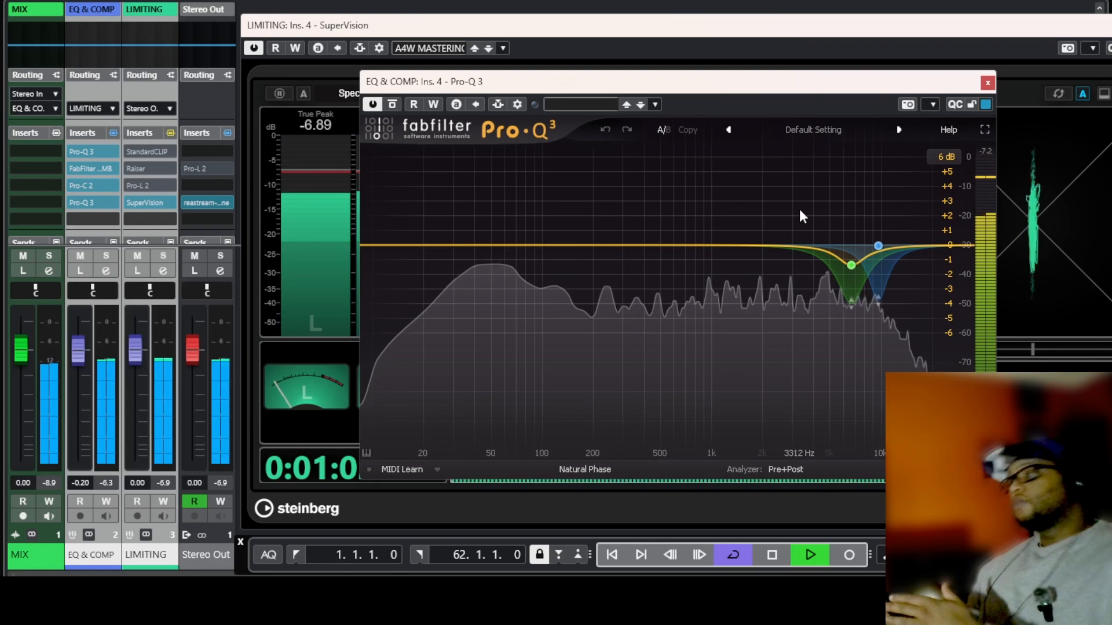
{"action": "mouse_move", "coordinate": [827, 274]}
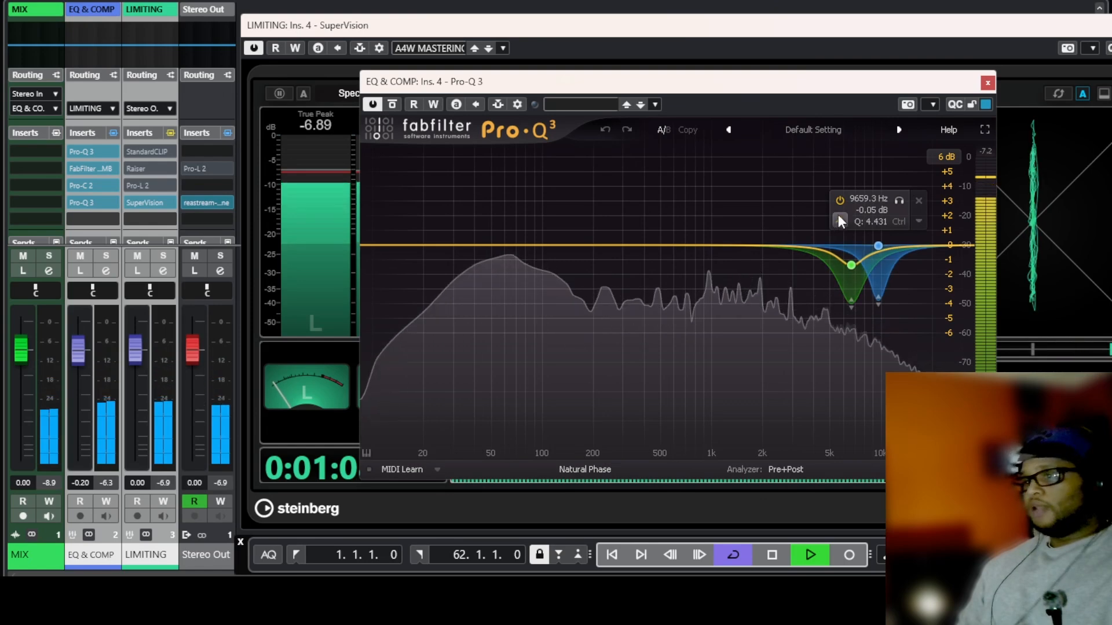
{"action": "left_click", "coordinate": [987, 83]}
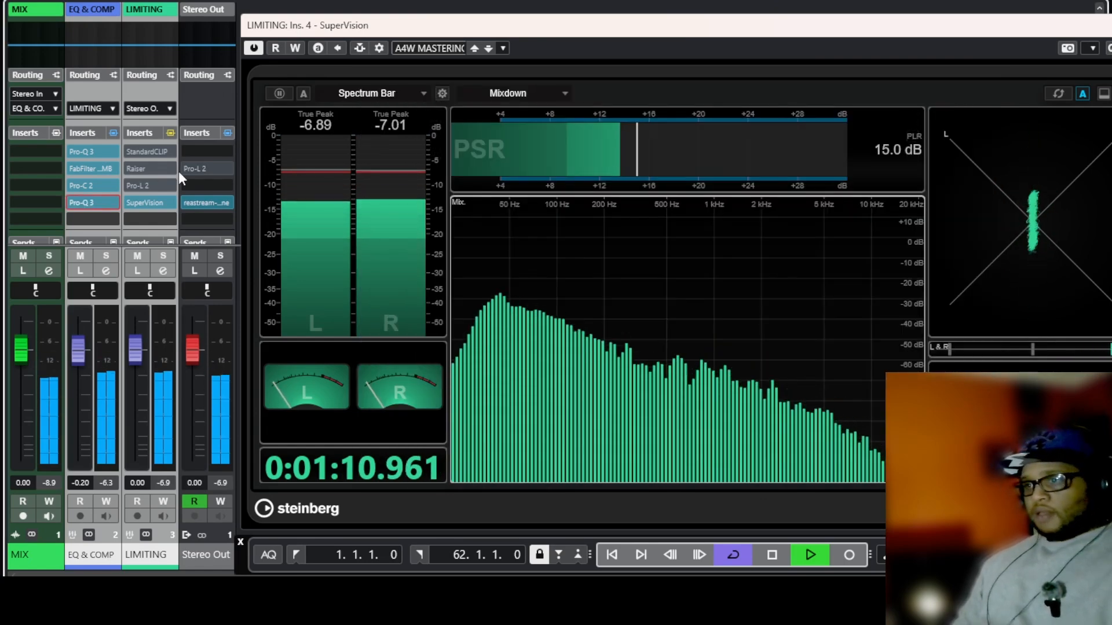
Review the StandardCLIP settings on the LIMITING channel, then open Raiser, take it out of bypass and close it.
{"action": "left_click", "coordinate": [149, 154]}
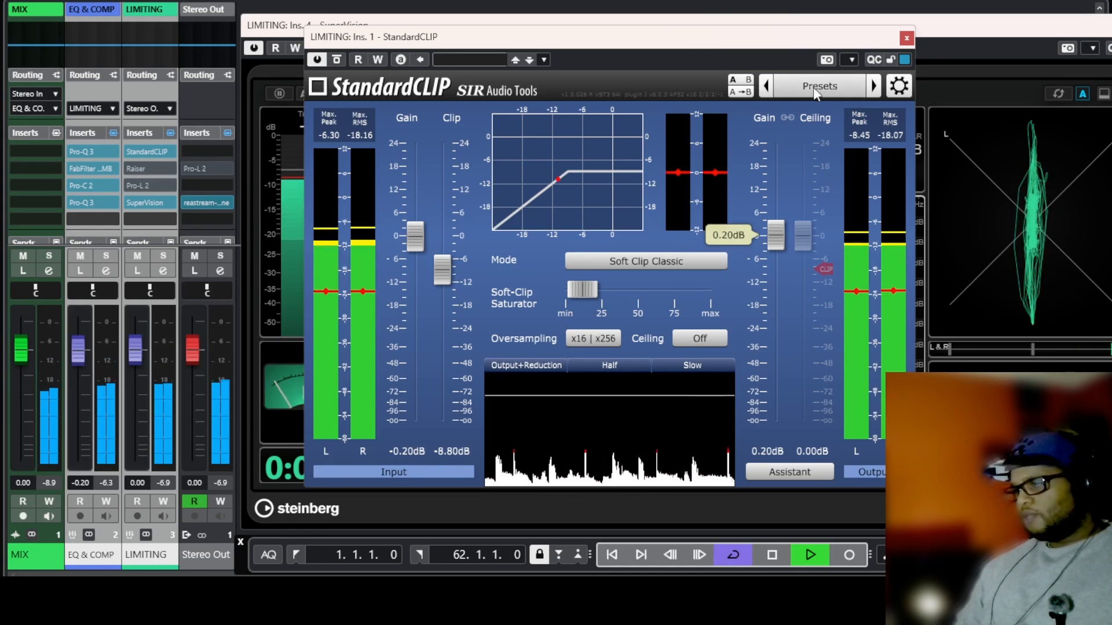
{"action": "left_click", "coordinate": [906, 38]}
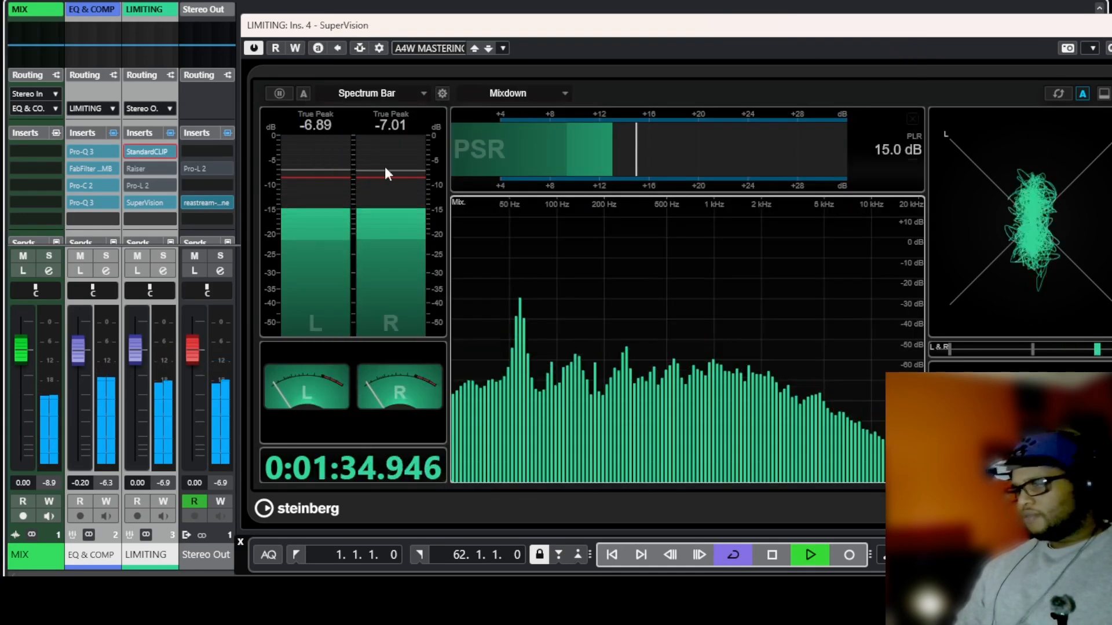
{"action": "left_click", "coordinate": [144, 166]}
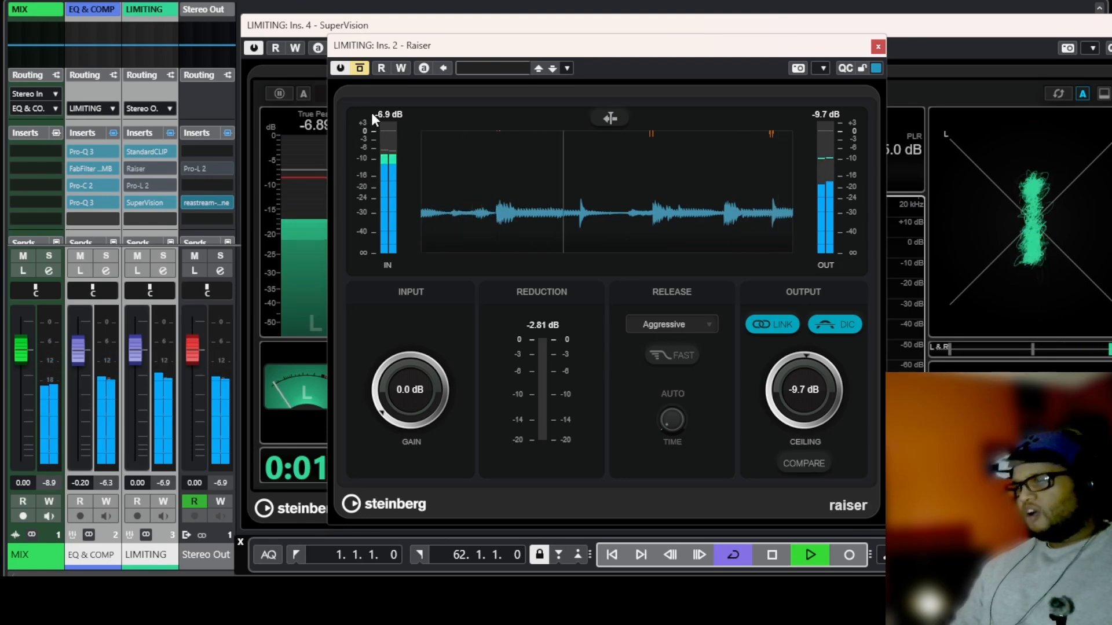
{"action": "left_click", "coordinate": [363, 73]}
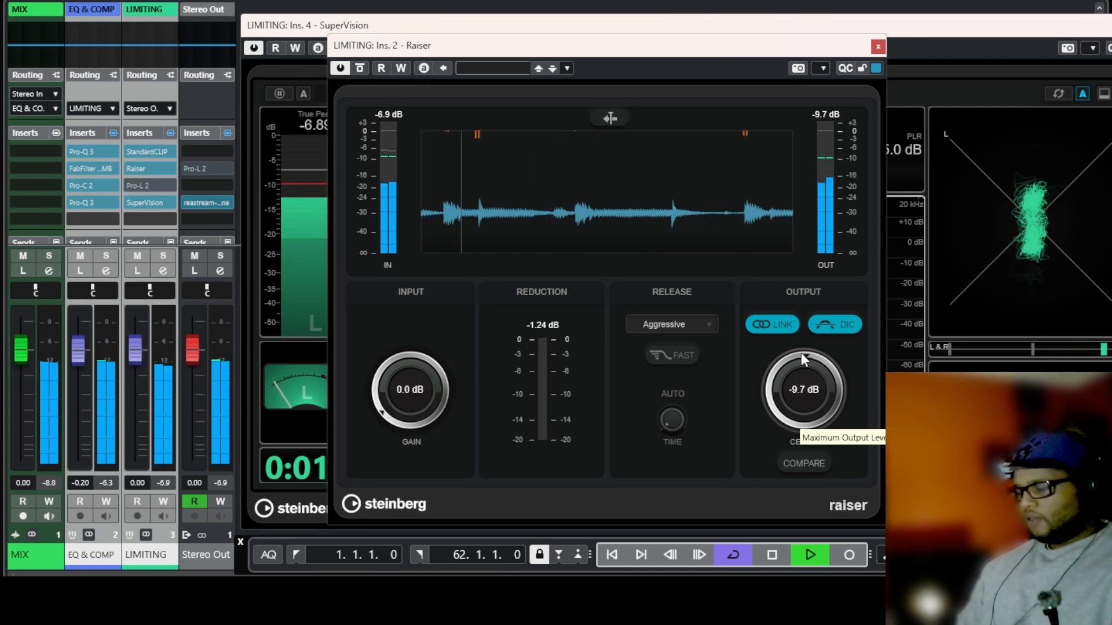
{"action": "left_click", "coordinate": [878, 47]}
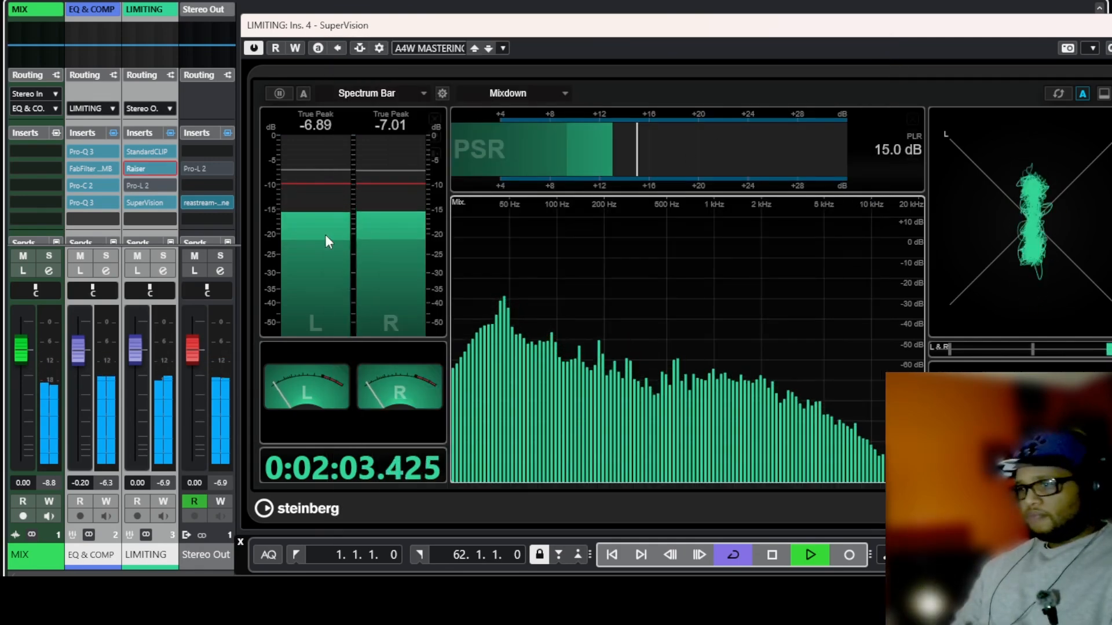
Open the Pro-L 2 limiter, toggle its bypass to compare, leave it active and close it.
{"action": "left_click", "coordinate": [152, 183]}
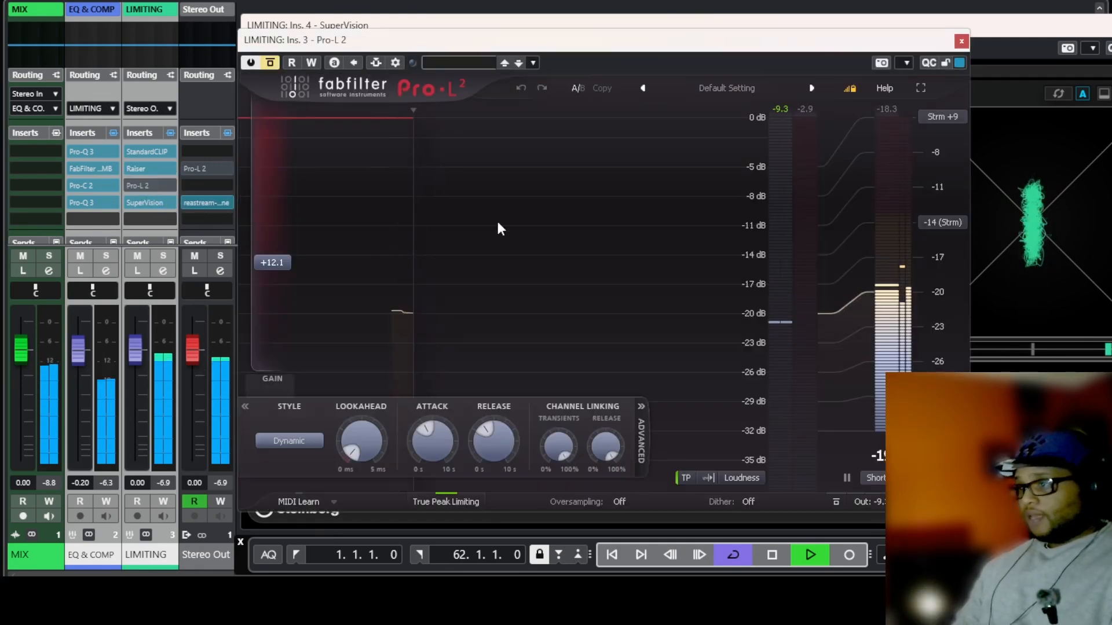
{"action": "left_click", "coordinate": [275, 69]}
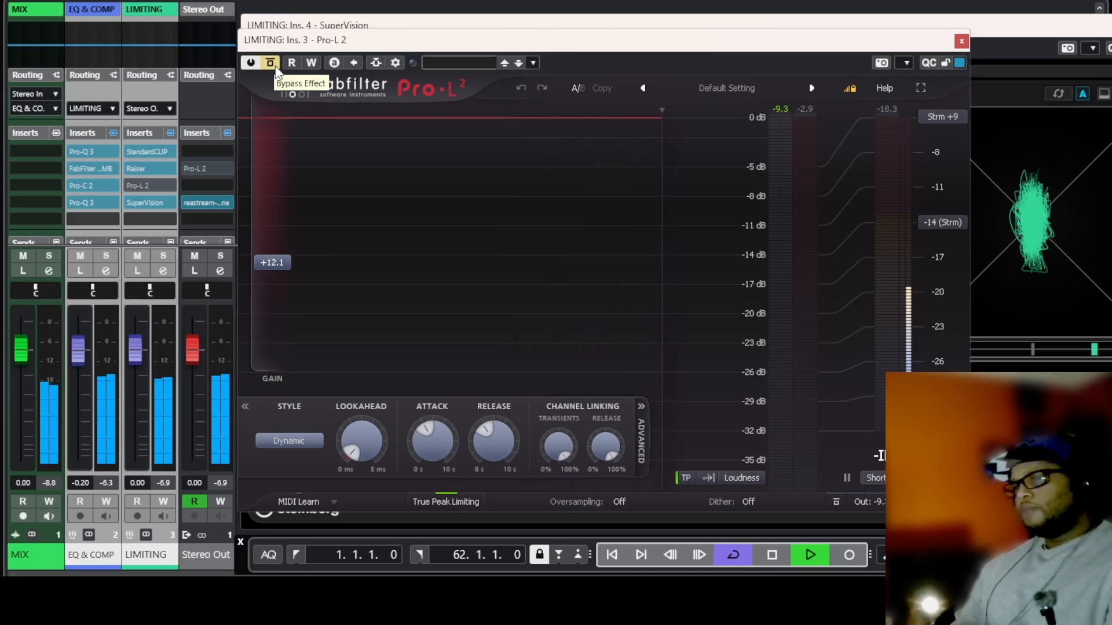
{"action": "left_click", "coordinate": [272, 65]}
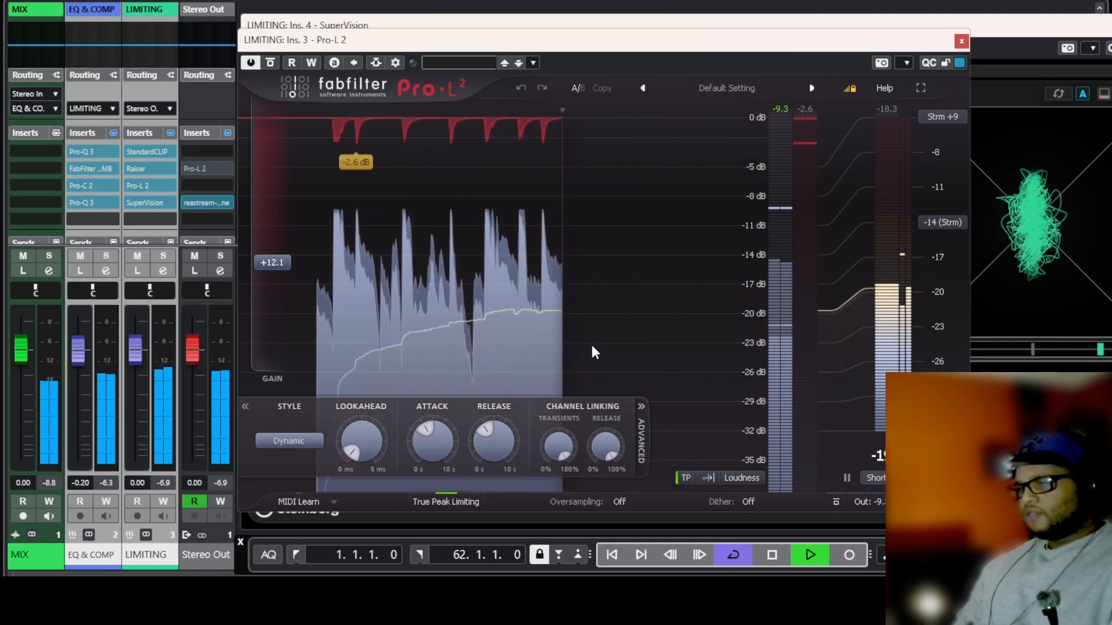
{"action": "left_click", "coordinate": [269, 63]}
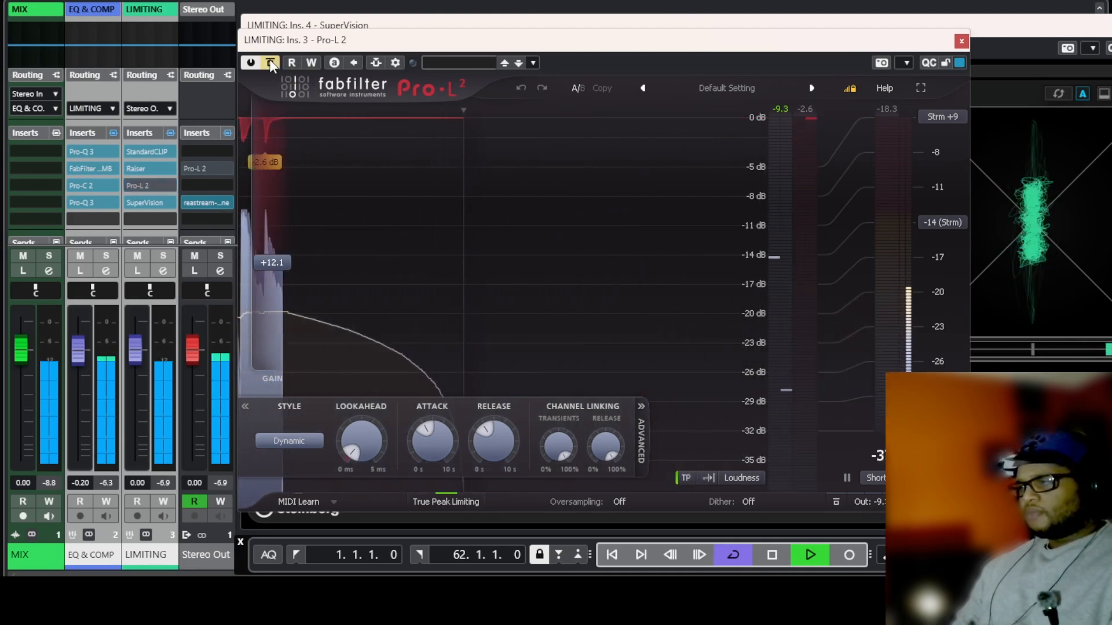
{"action": "left_click", "coordinate": [270, 63]}
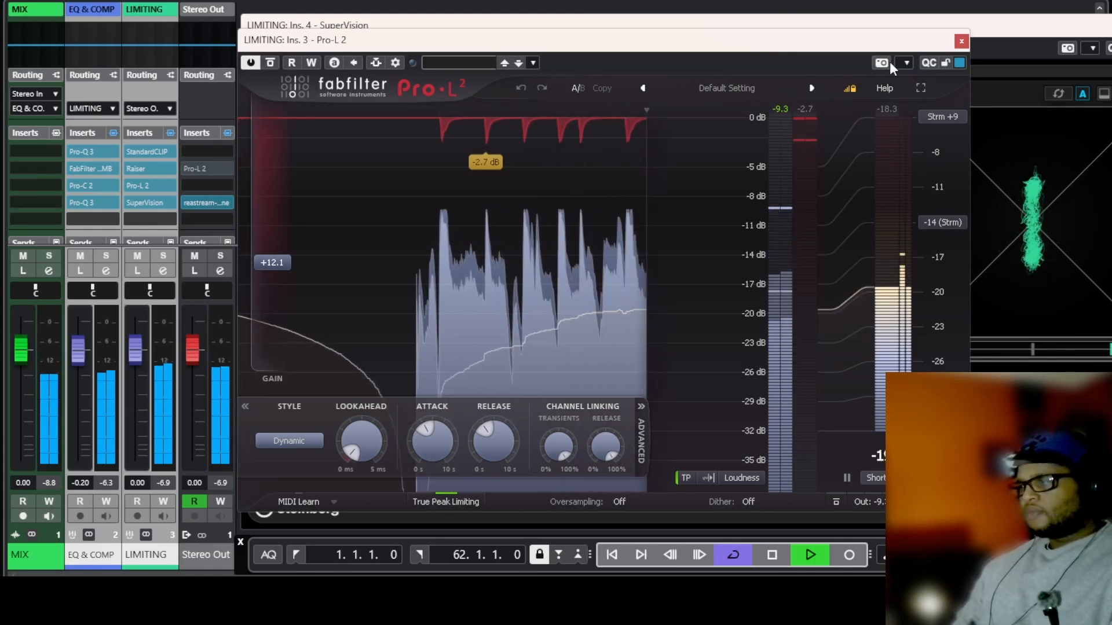
{"action": "left_click", "coordinate": [965, 42]}
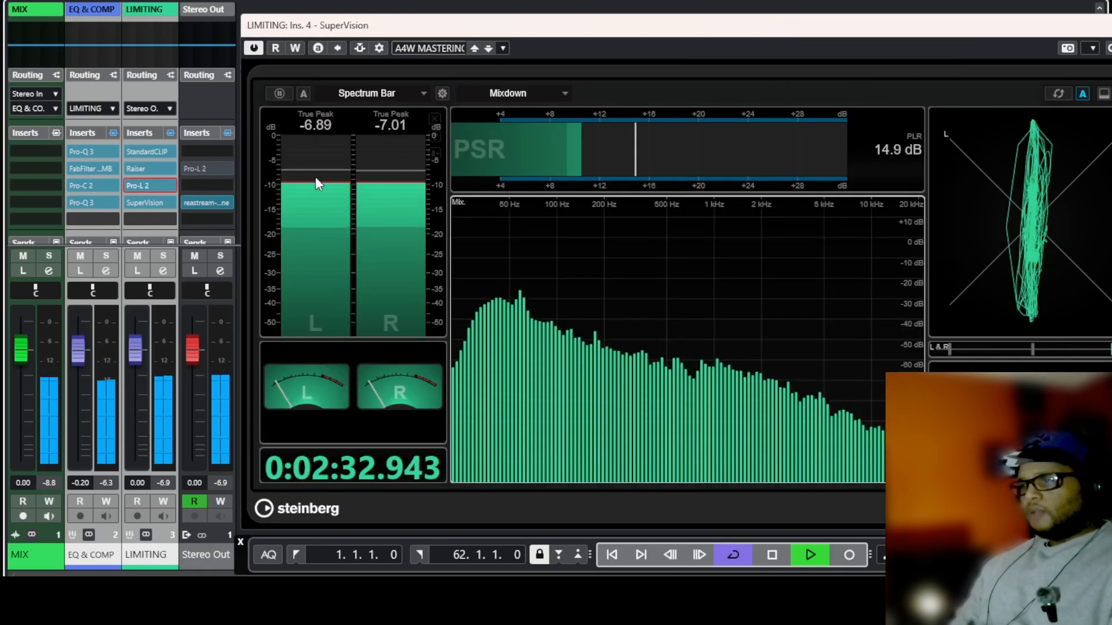
Toggle the LIMITING channel's insert bypass and reposition the SuperVision window.
{"action": "left_click", "coordinate": [170, 133]}
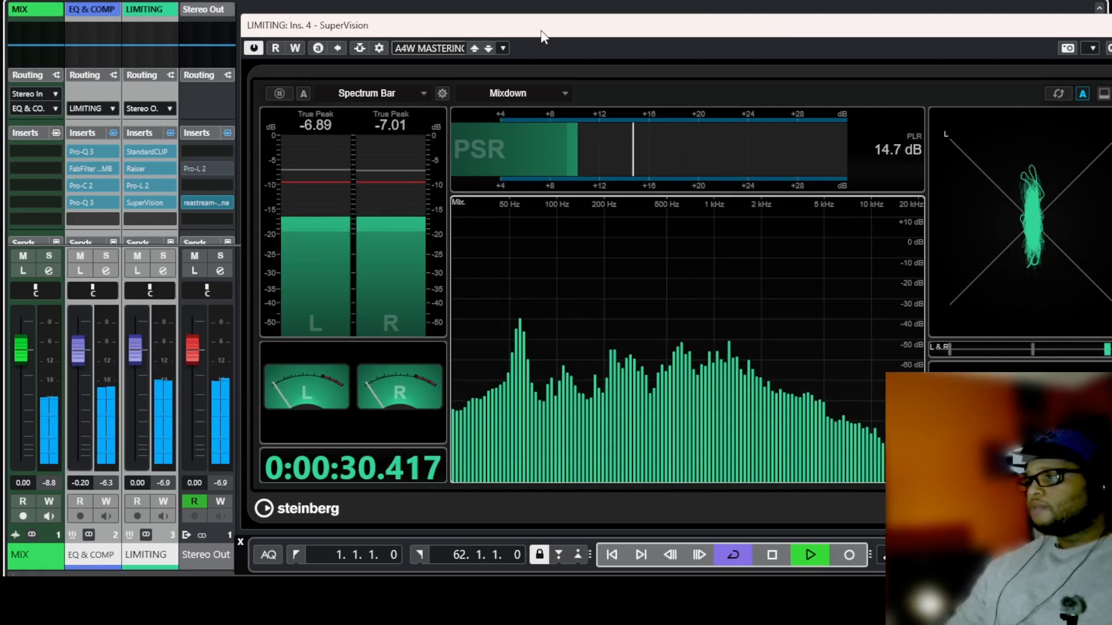
{"action": "mouse_move", "coordinate": [542, 36]}
{"action": "left_mouse_down"}
{"action": "mouse_move", "coordinate": [449, 33]}
{"action": "mouse_move", "coordinate": [521, 40]}
{"action": "mouse_move", "coordinate": [558, 29]}
{"action": "mouse_move", "coordinate": [524, 30]}
{"action": "left_mouse_up"}
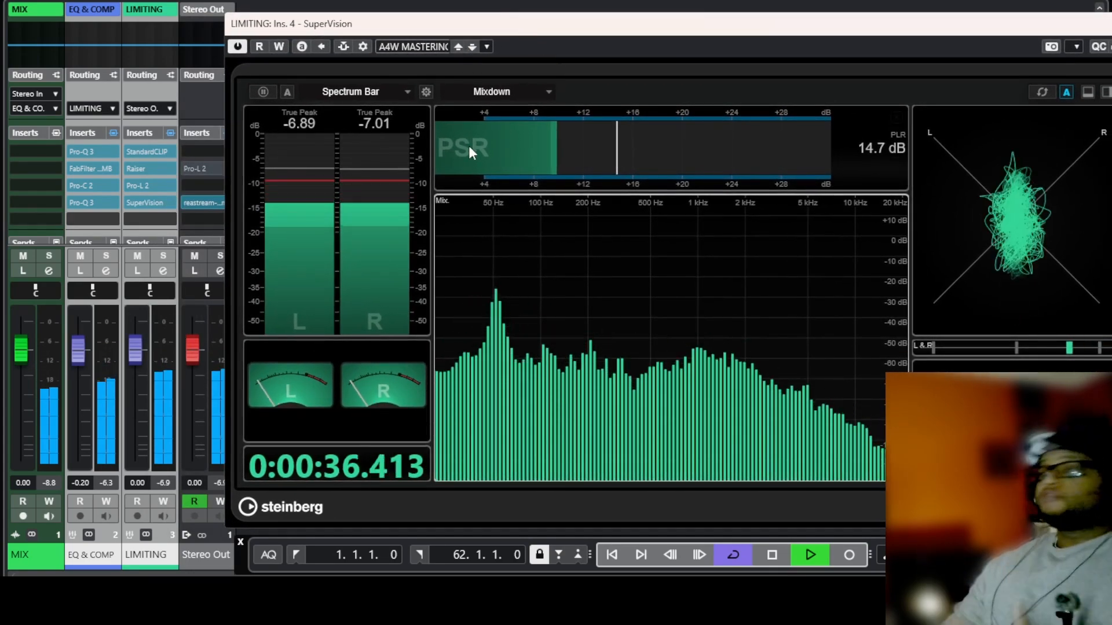